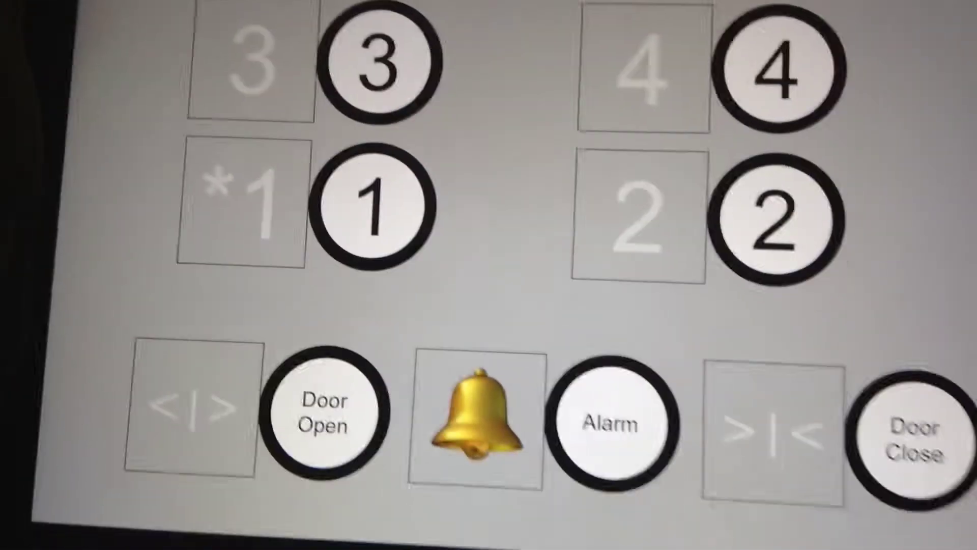
- Request floor 4 and bring up the DOVER capacity and floor display during the ride
click(795, 57)
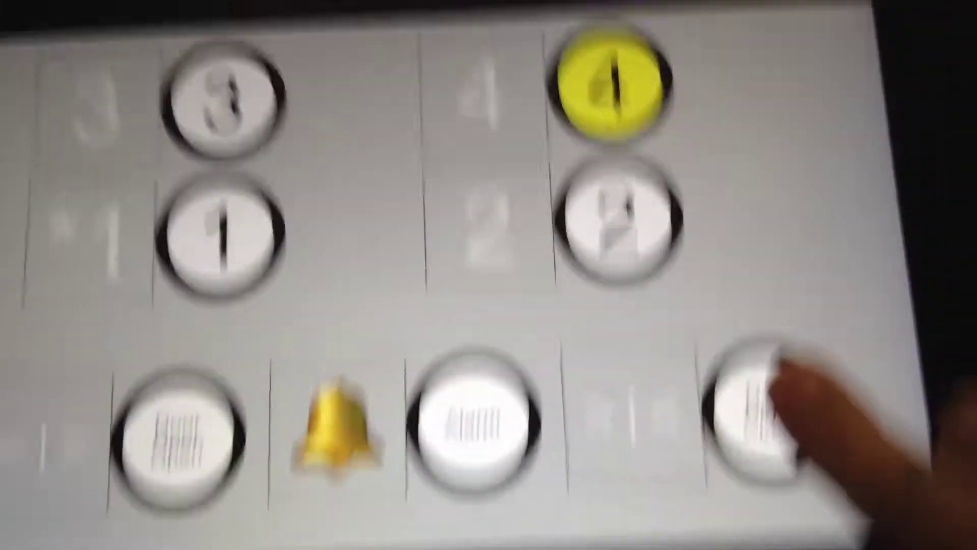
click(787, 385)
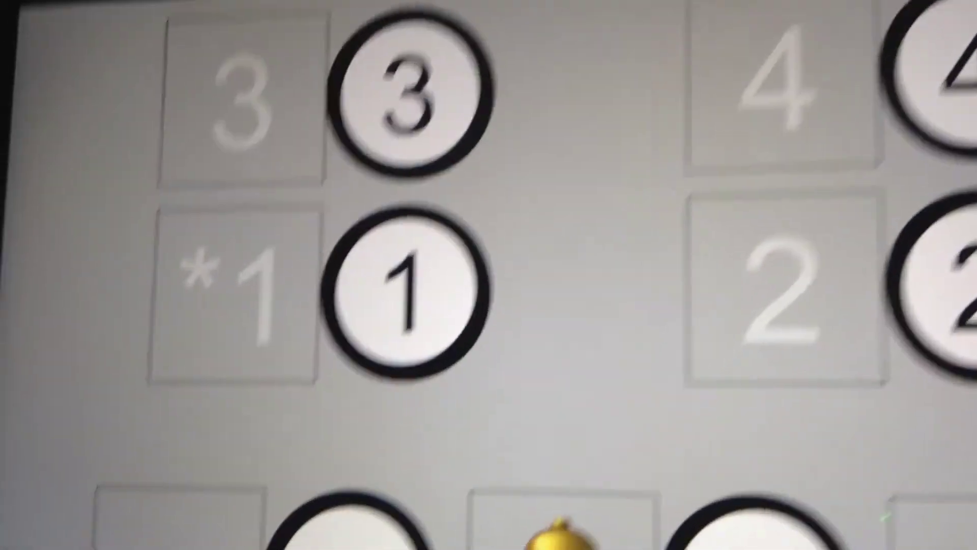
- Select floor 1 twice as the destination and close the doors
click(405, 290)
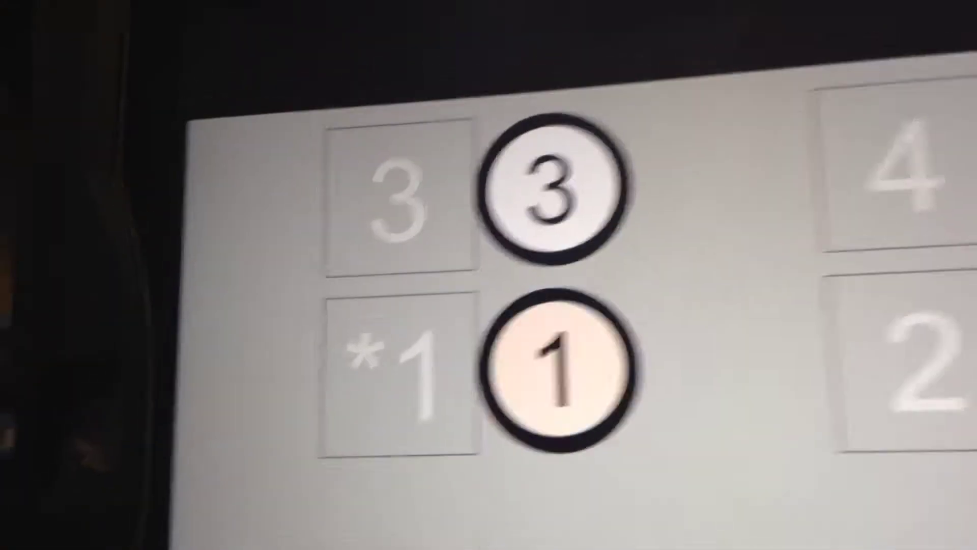
click(535, 343)
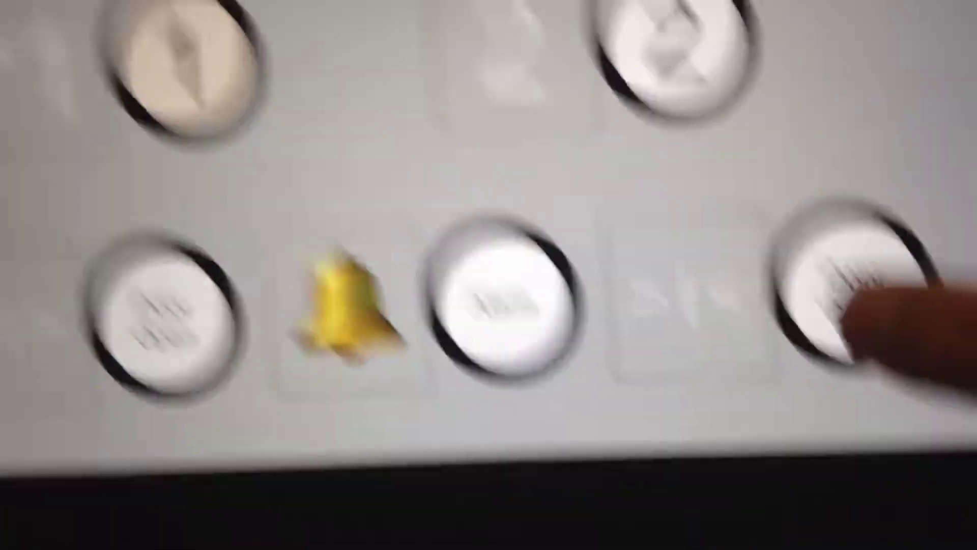
click(753, 114)
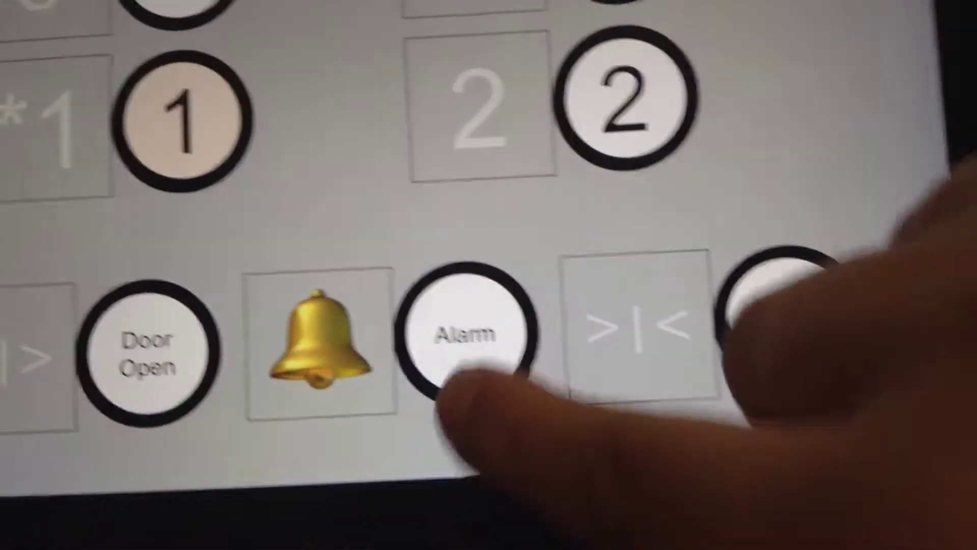
- Test the Alarm button before the car descends to floor 1
click(427, 321)
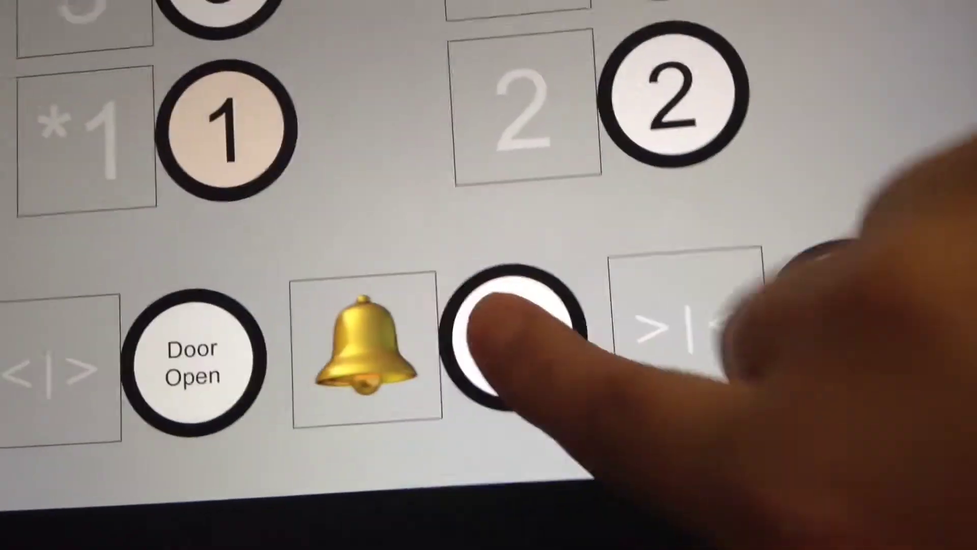